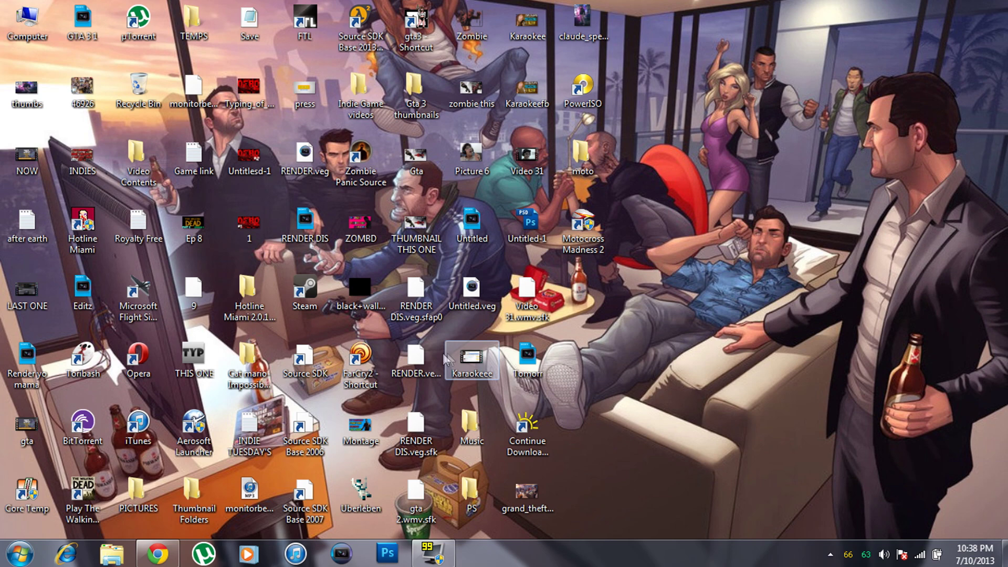
click(158, 554)
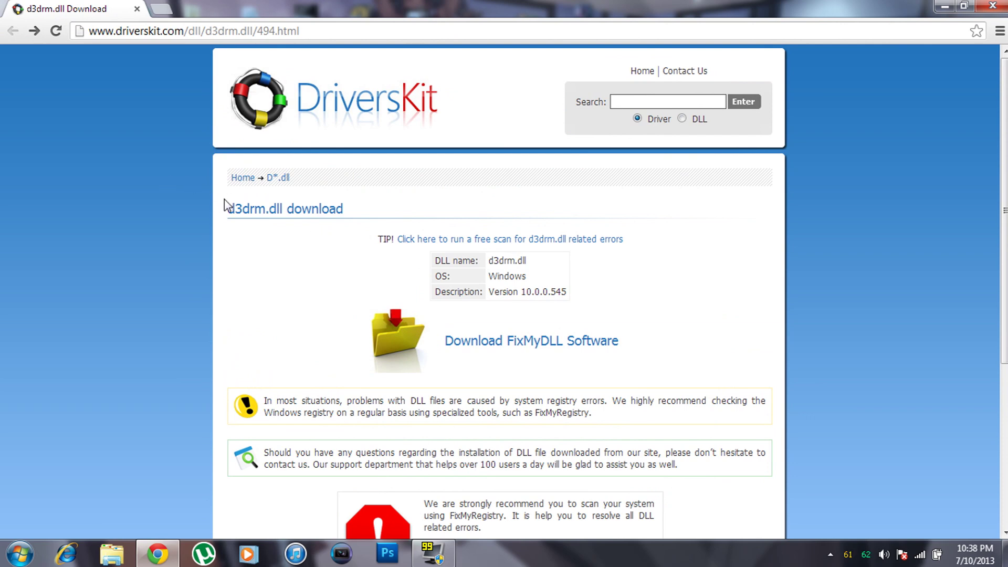
drag(225, 205, 270, 209)
click(269, 209)
scroll(272, 216, down, 2)
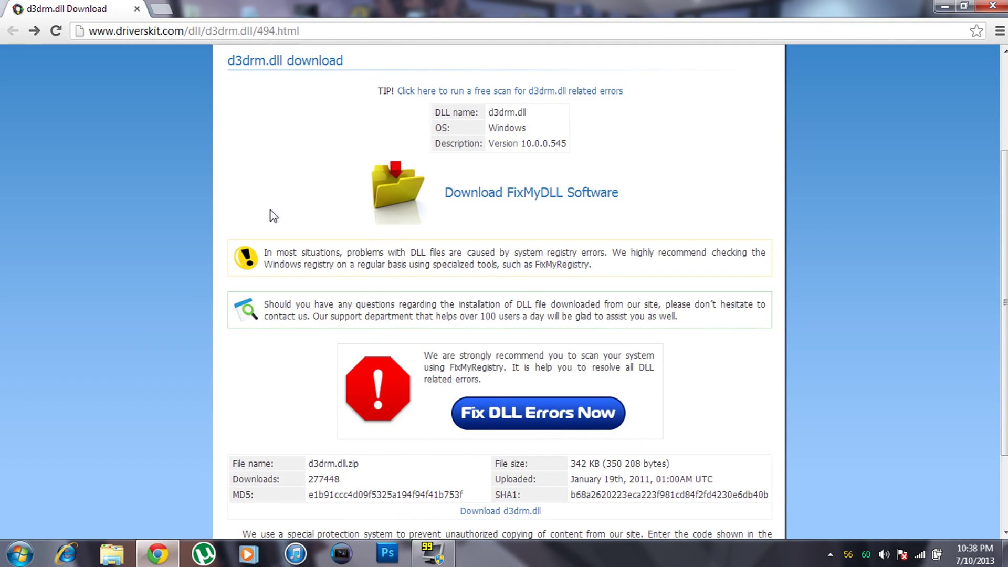
scroll(504, 291, down, 3)
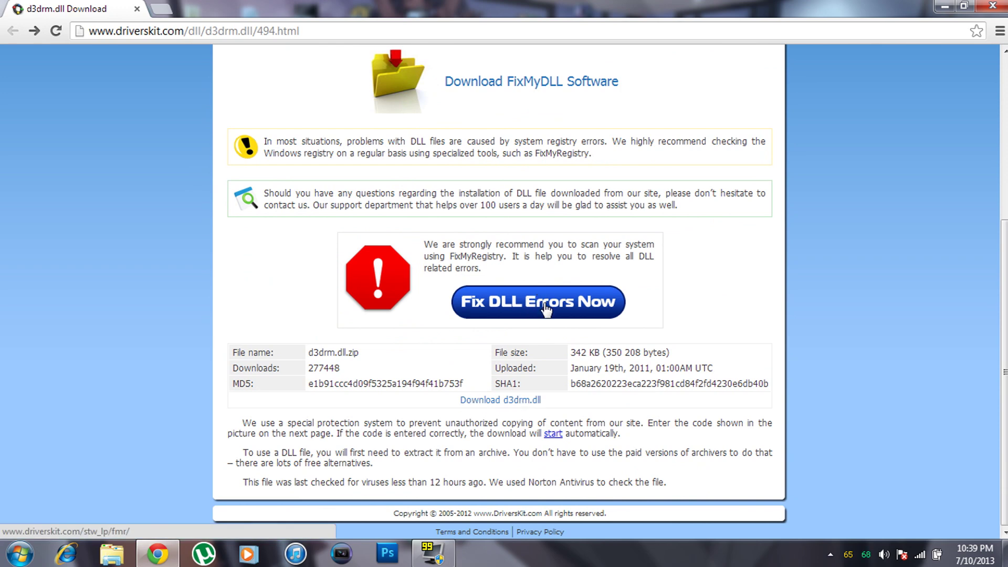
scroll(545, 309, up, 3)
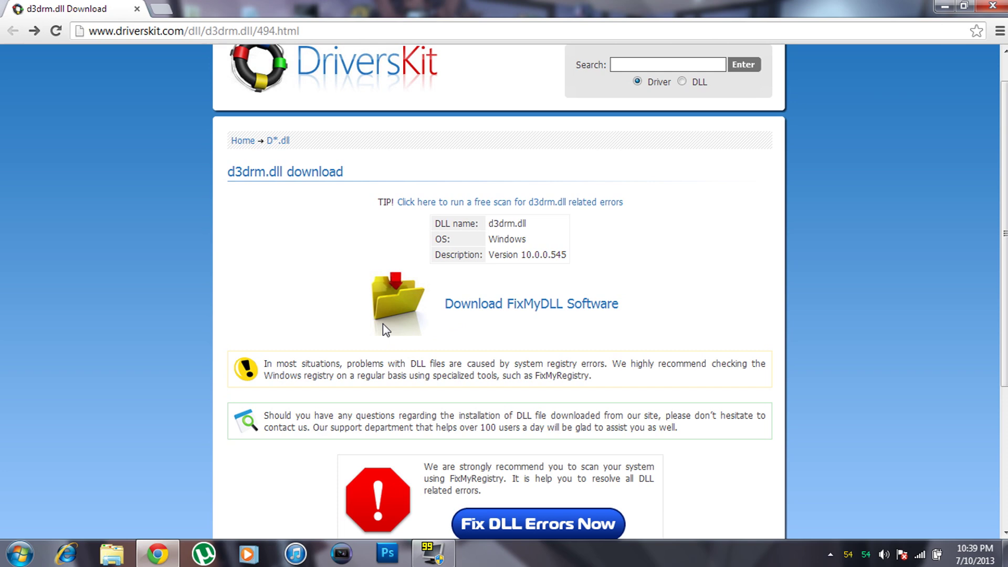
scroll(452, 177, down, 3)
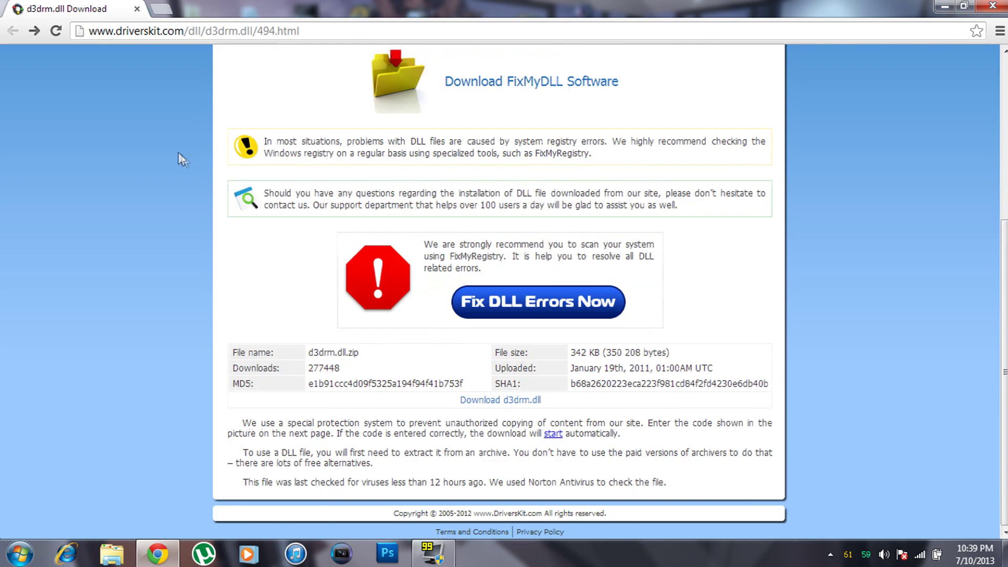
scroll(433, 180, up, 4)
scroll(472, 226, down, 3)
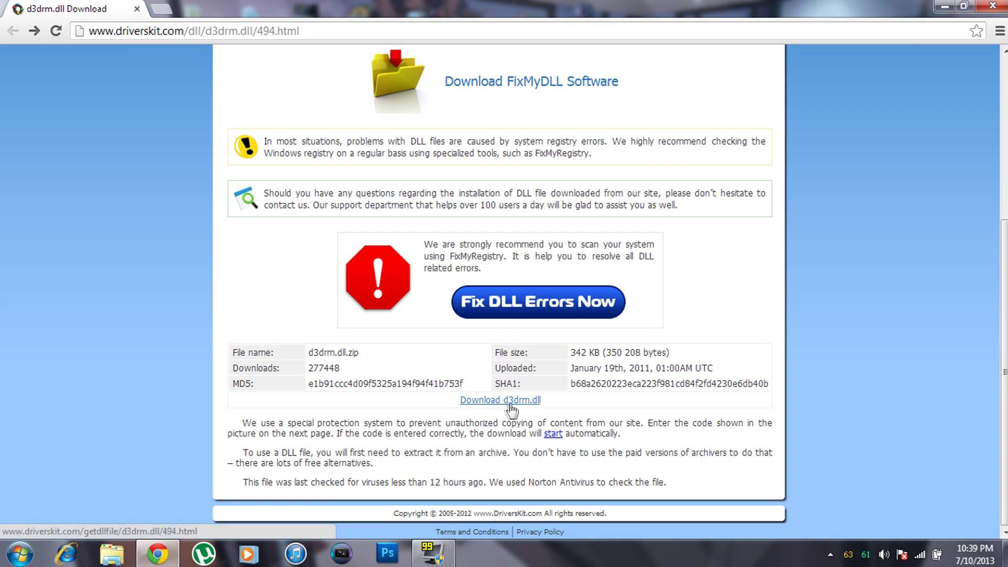
Step: Download d3drm.dll.zip from DriversKit past the verification code, then view Chrome's downloads list
click(535, 404)
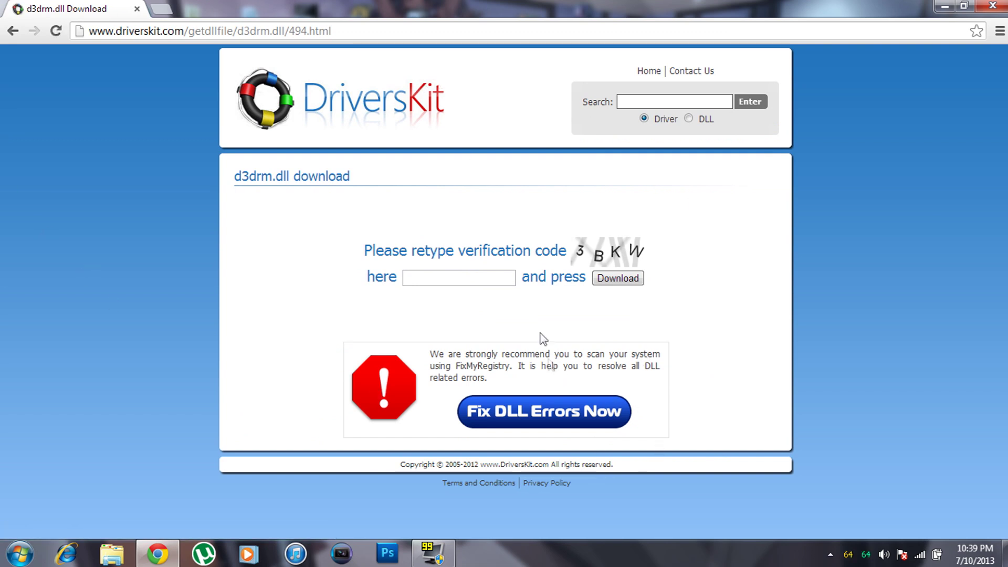
click(501, 281)
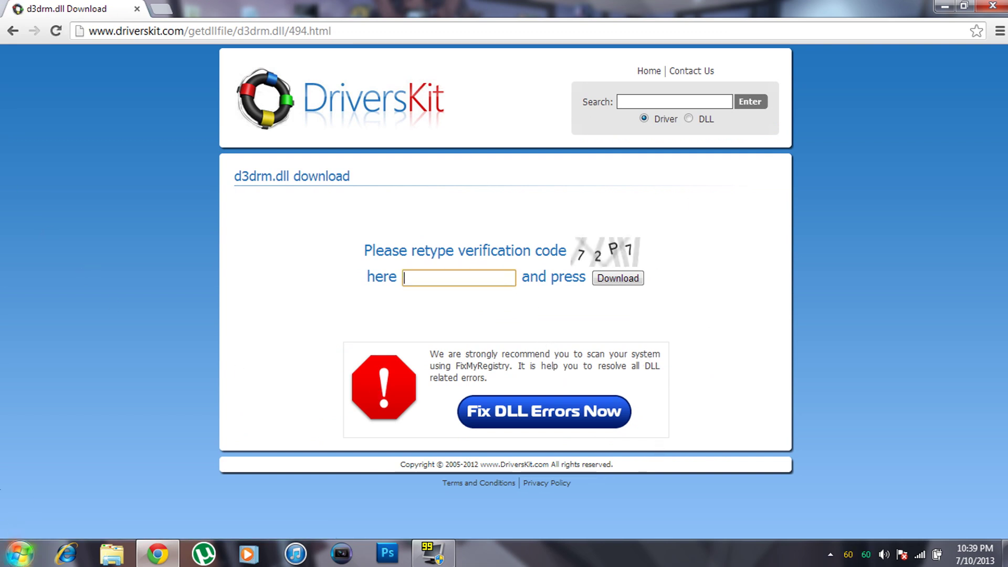
key(ctrl+j)
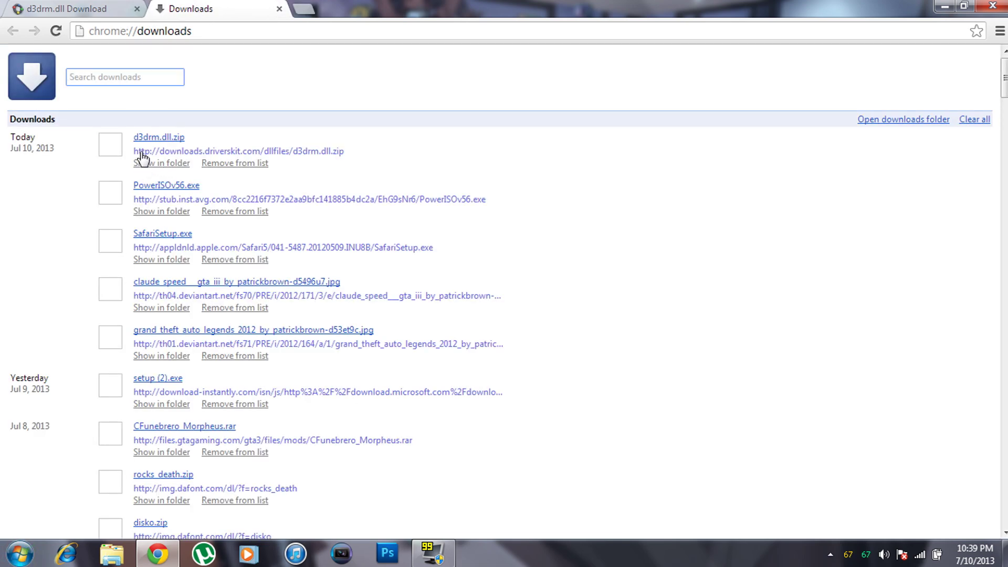
Step: Open d3drm.dll.zip in WinRAR, dismiss the license reminder, minimize Chrome and select the archive's contents
click(158, 137)
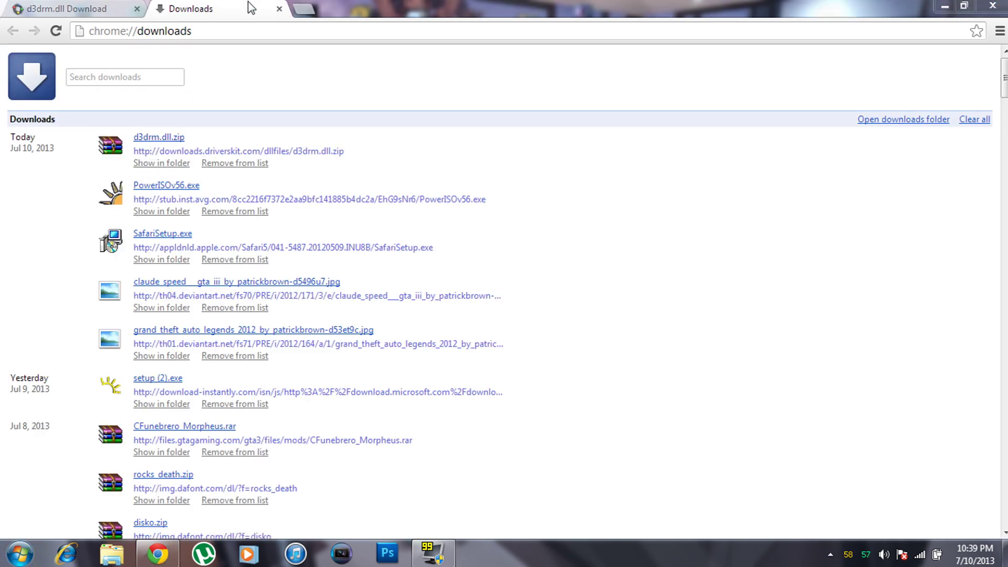
click(278, 8)
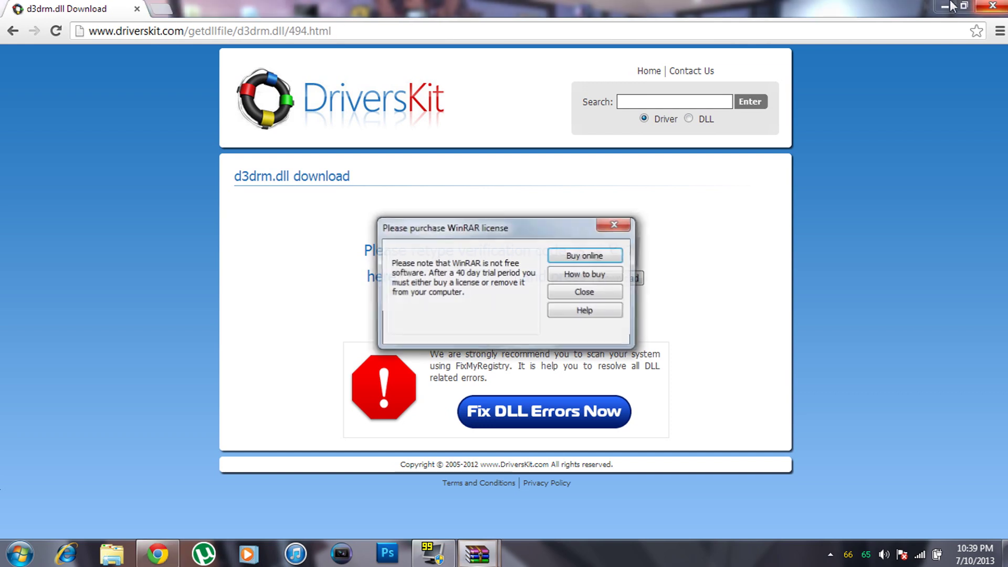
click(599, 292)
click(977, 32)
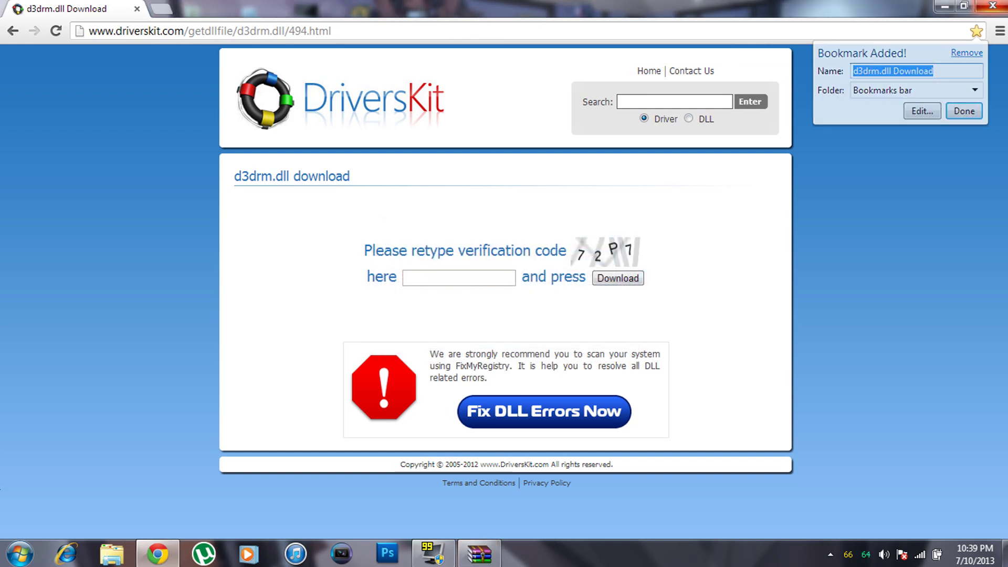
click(946, 7)
drag(367, 242, 240, 136)
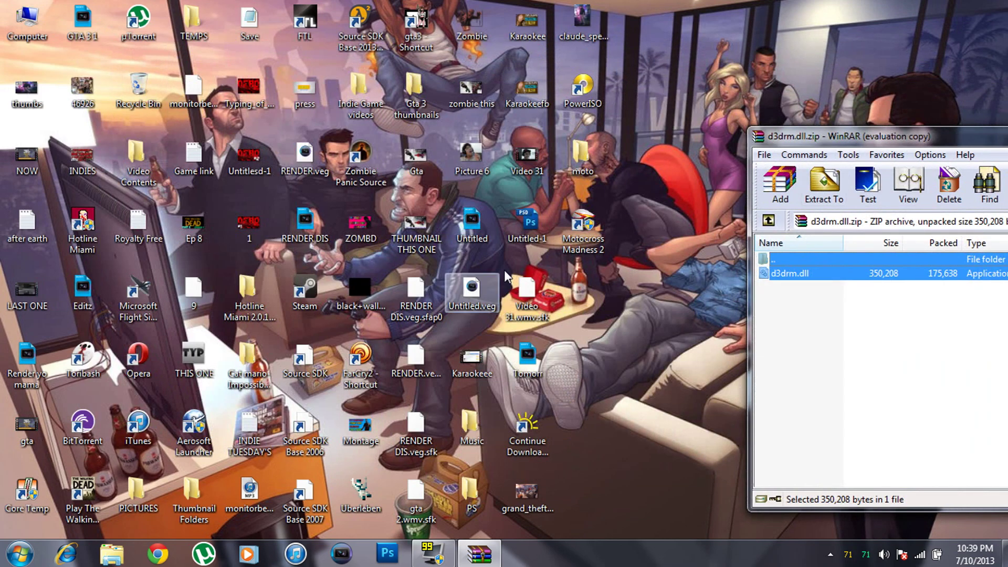
Step: Open the Motocross Madness 2 shortcut's file location to show the game folder
click(583, 229)
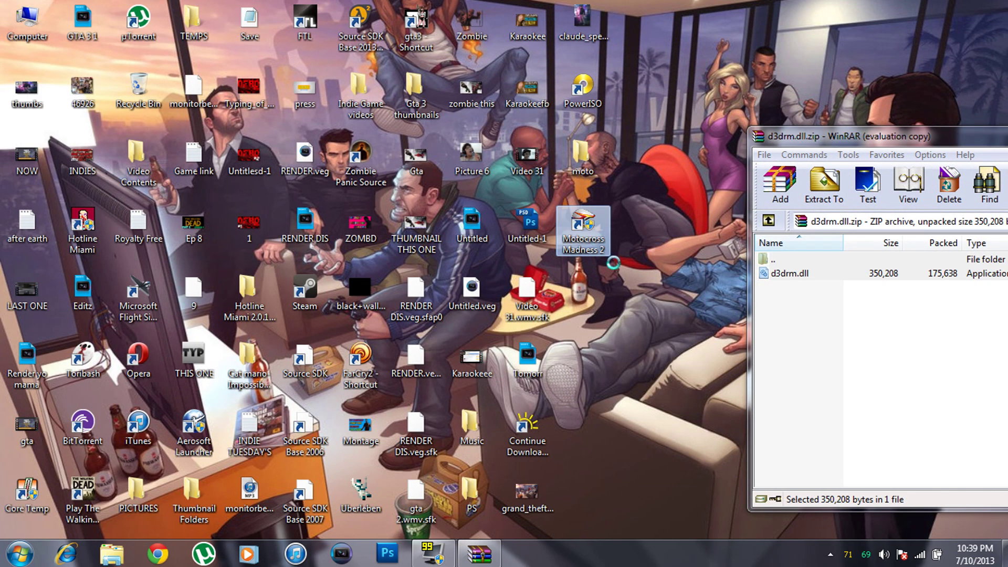
right_click(598, 240)
click(629, 200)
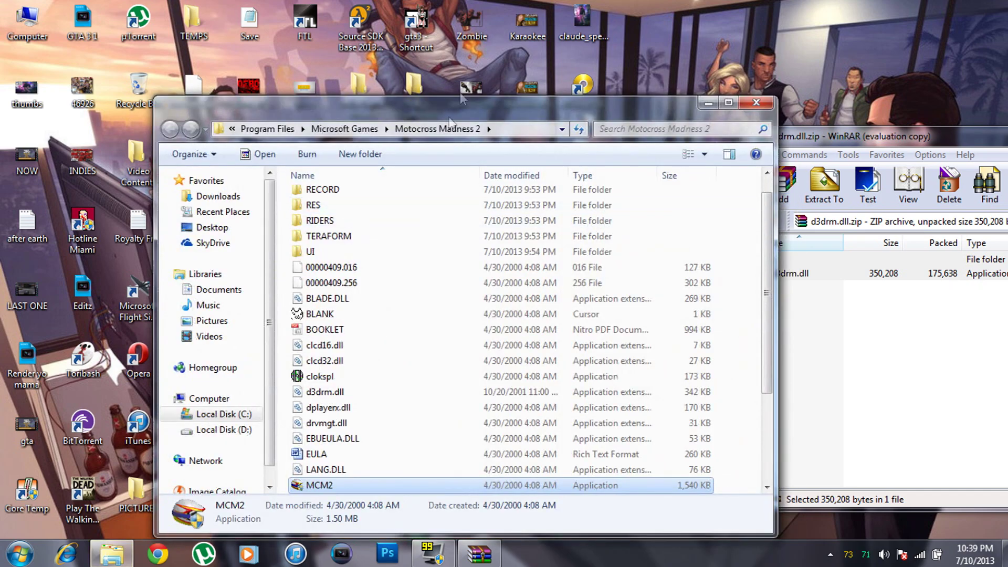
drag(477, 104, 305, 74)
Step: Copy d3drm.dll from WinRAR into the game folder, replacing the existing file with administrator permission
click(870, 295)
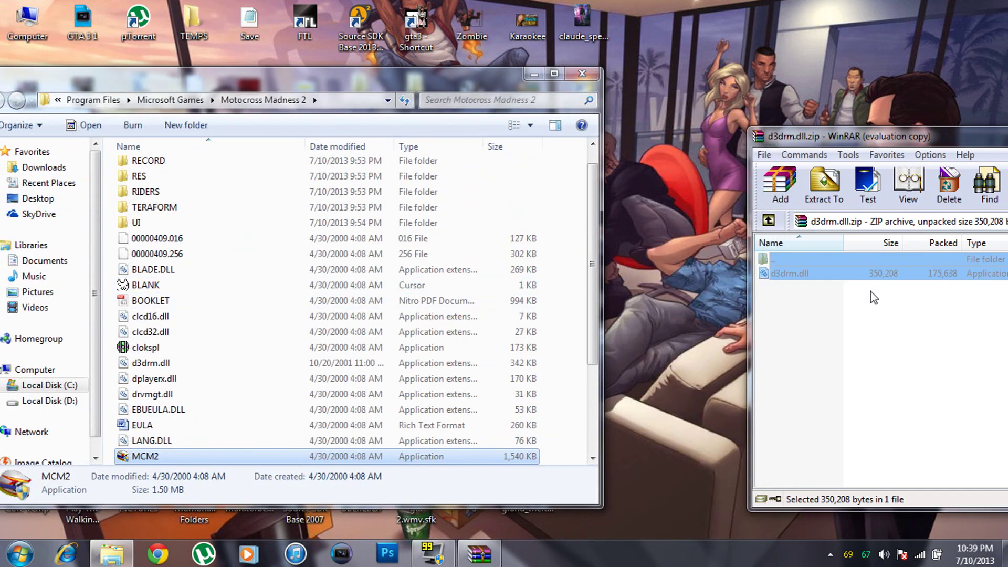
mouse_move(789, 273)
mouse_down()
mouse_move(576, 293)
mouse_move(524, 316)
mouse_up()
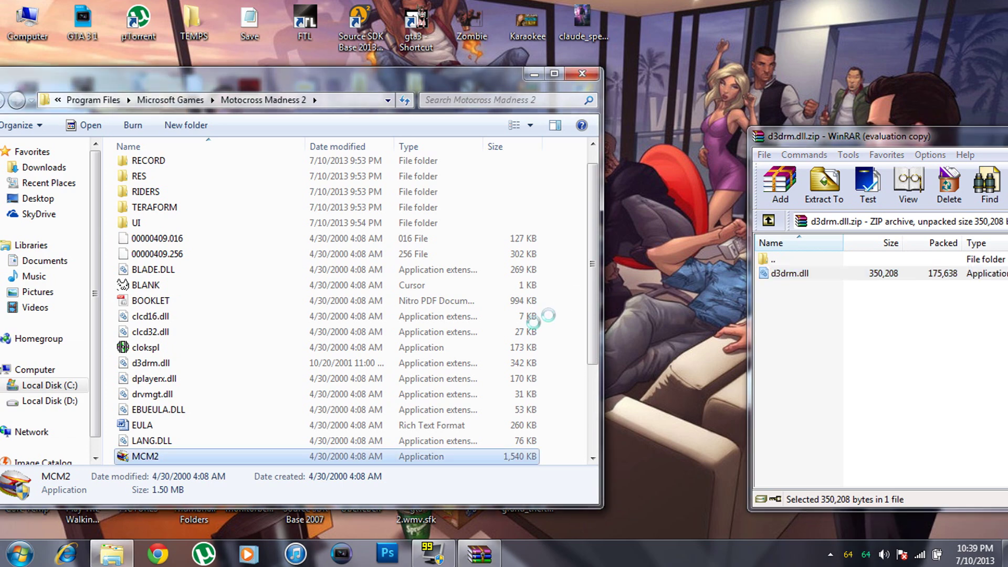
click(441, 150)
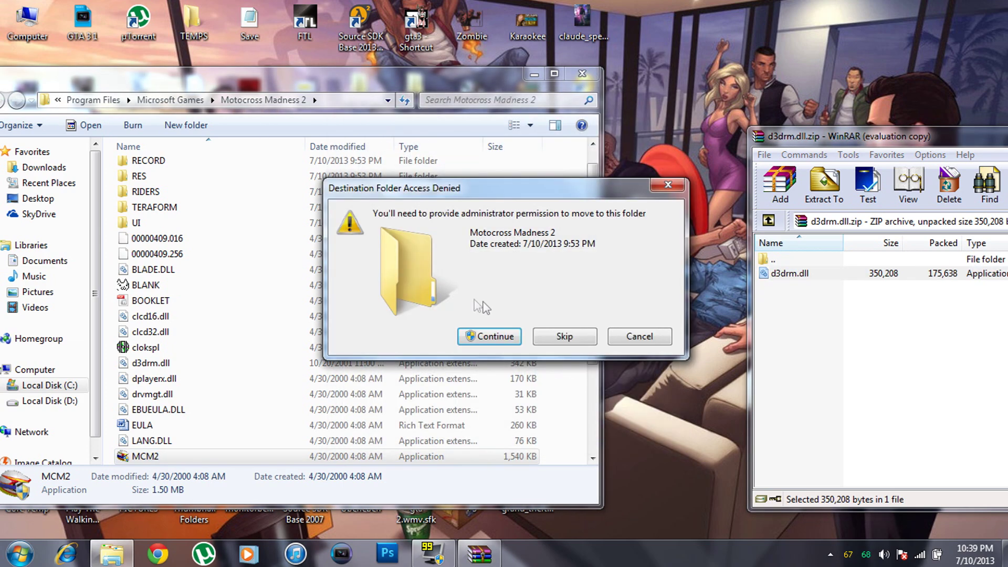
click(499, 336)
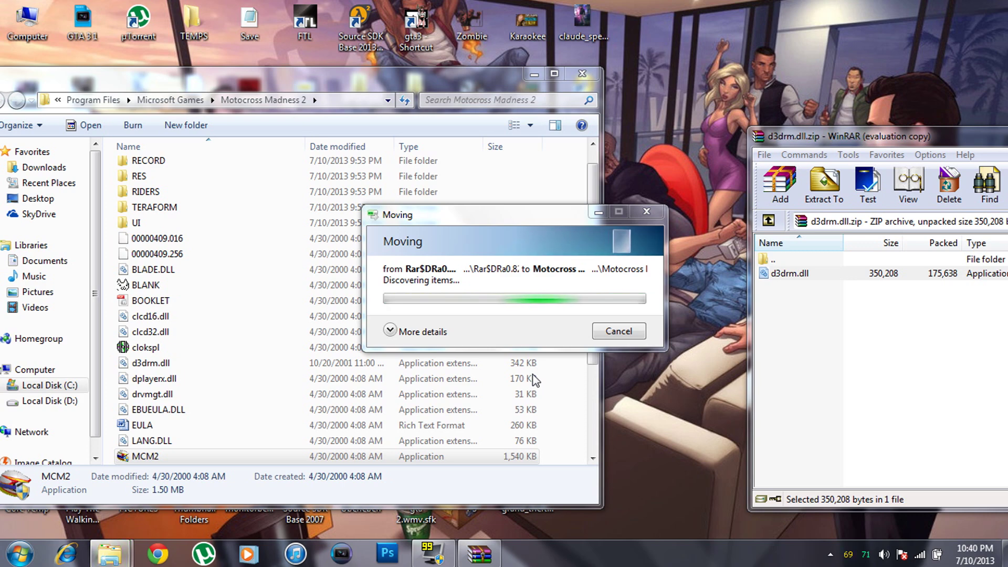
Step: Close the WinRAR archive and the game folder windows
drag(1007, 131, 324, 136)
click(791, 138)
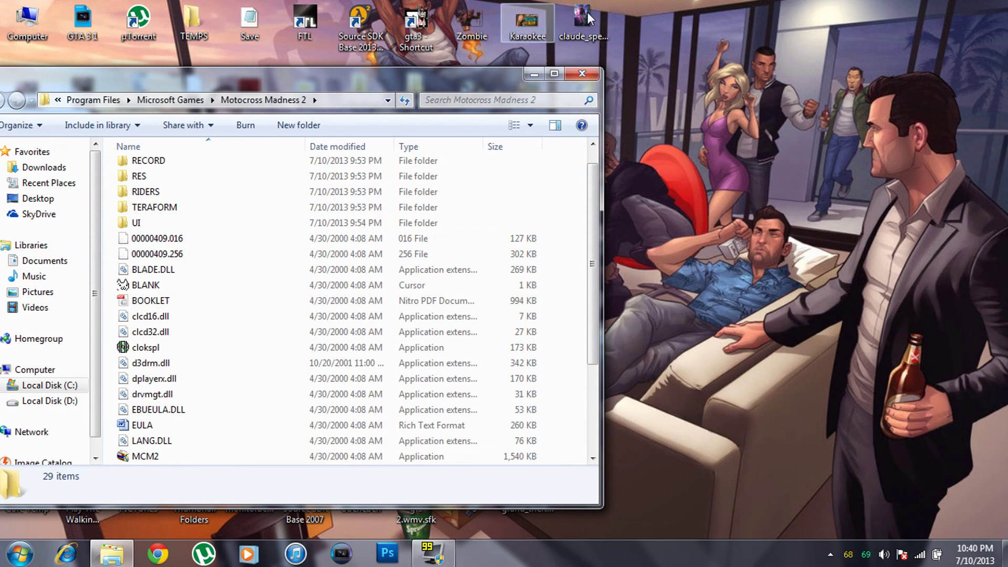
click(582, 73)
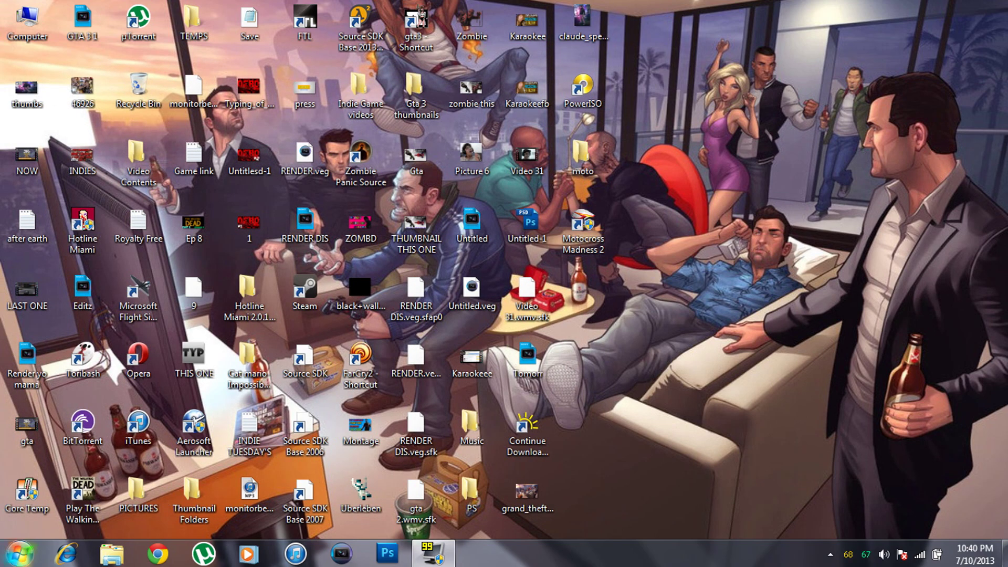
Step: Enable Windows XP (Service Pack 3) compatibility mode in the Motocross Madness 2 shortcut's properties and apply
right_click(572, 237)
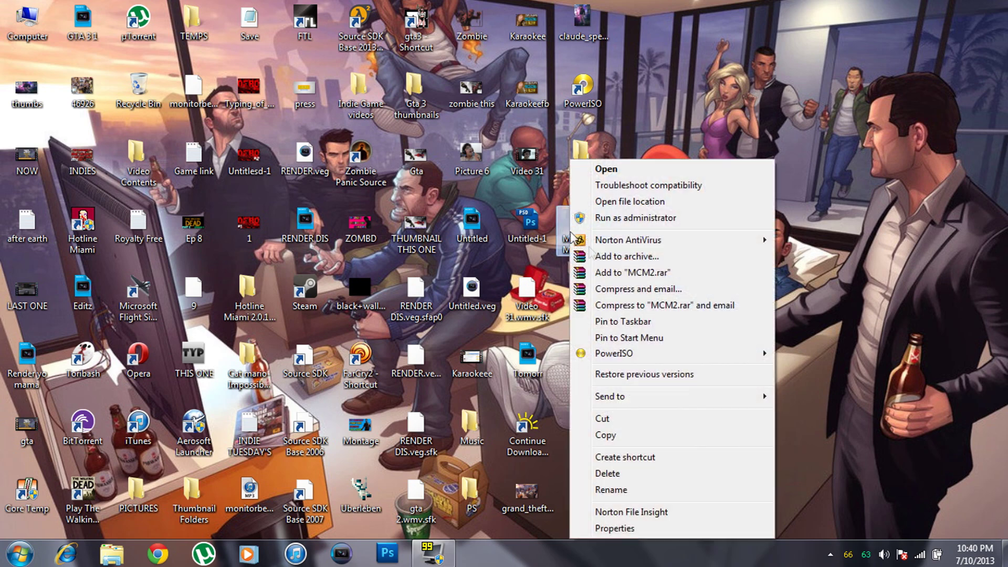
click(669, 528)
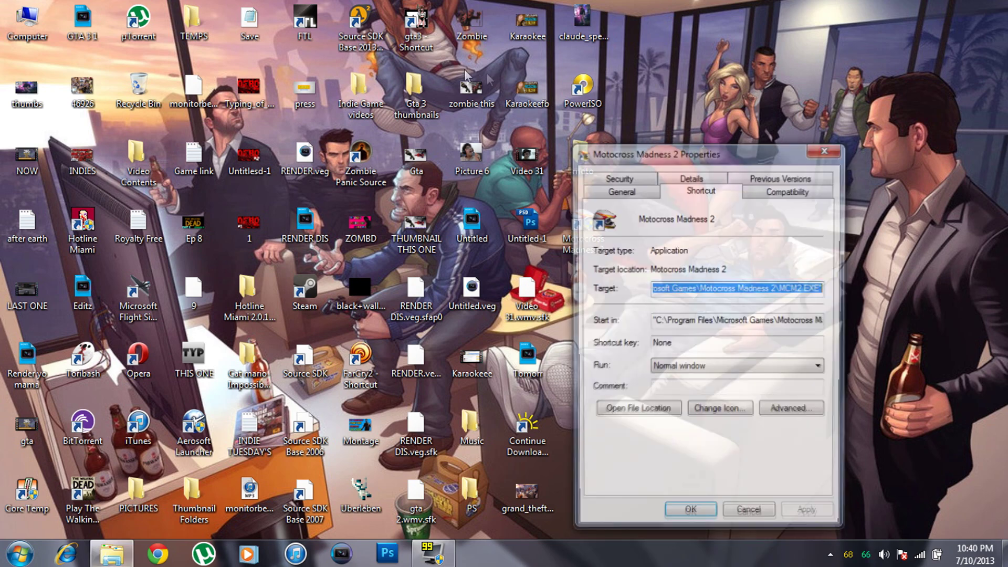
click(762, 191)
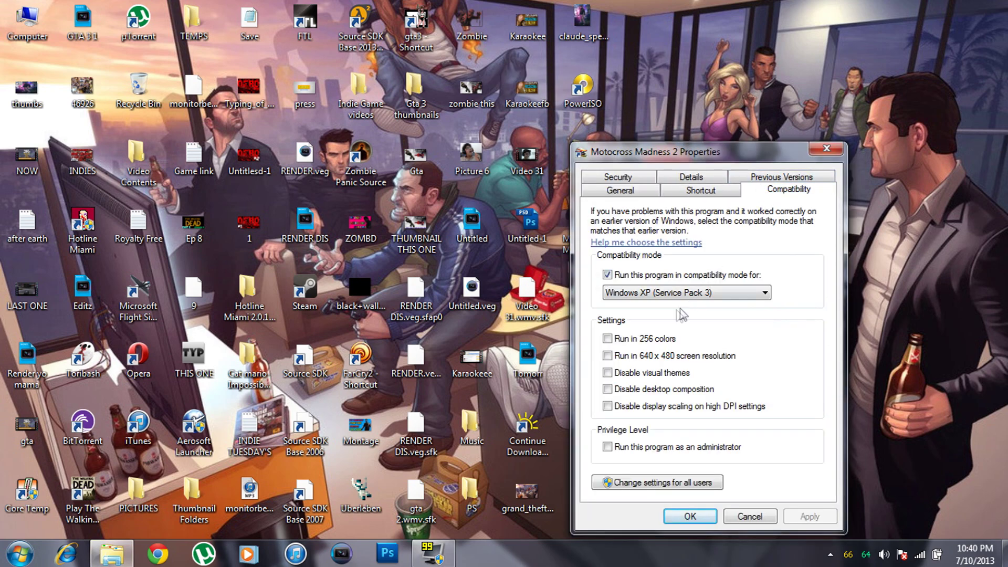
click(636, 277)
click(640, 277)
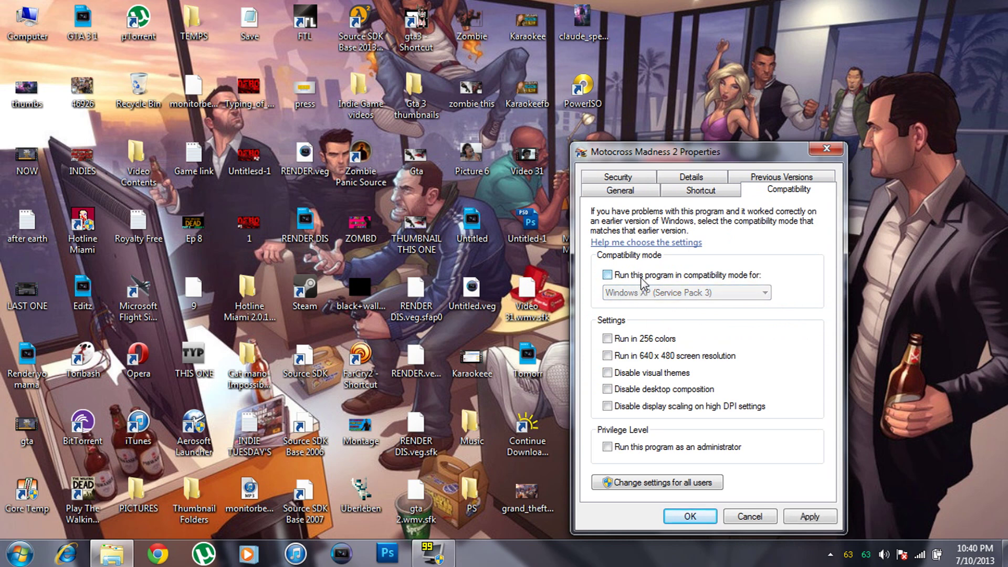
click(700, 278)
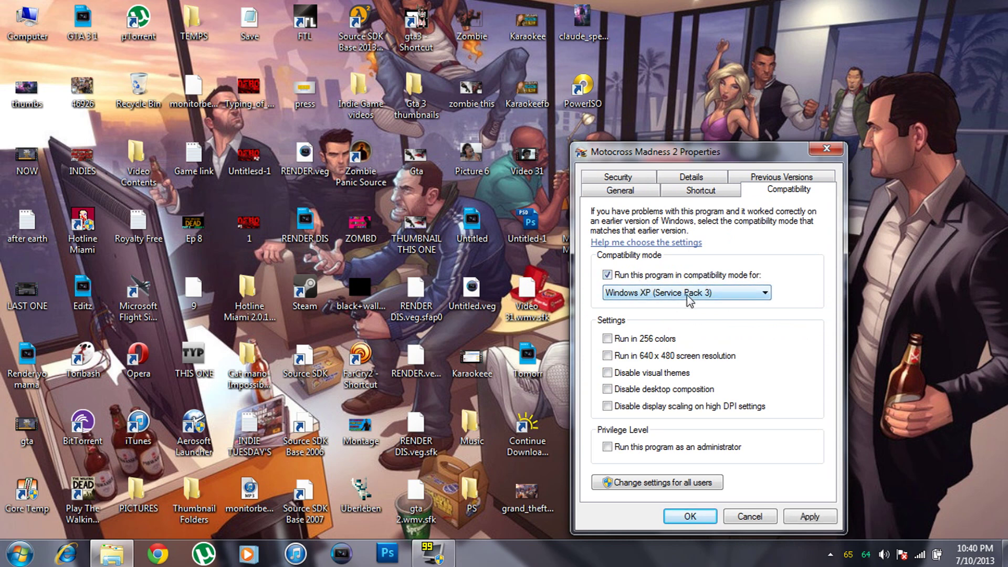
click(710, 295)
click(811, 516)
click(686, 516)
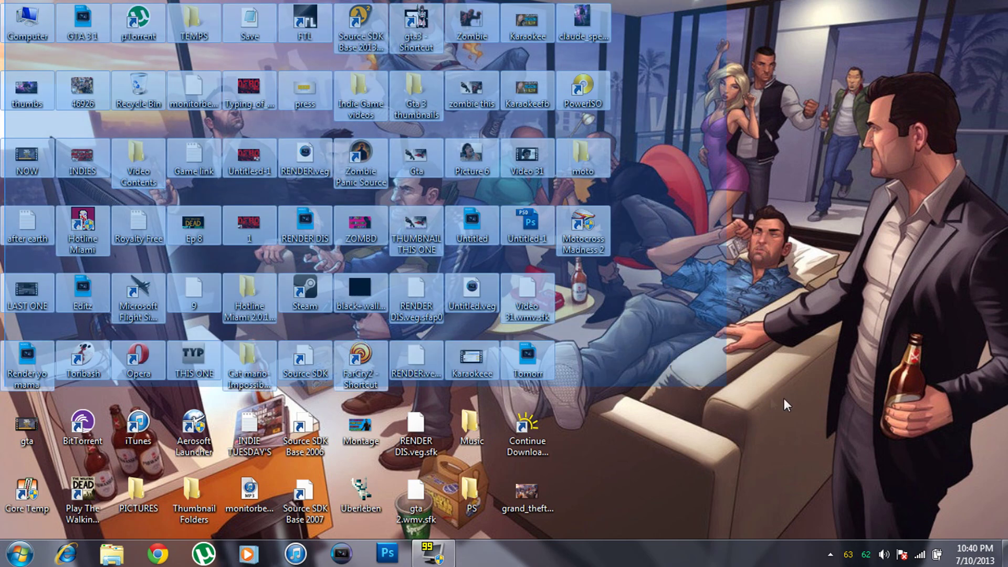
drag(6, 7, 783, 394)
click(897, 259)
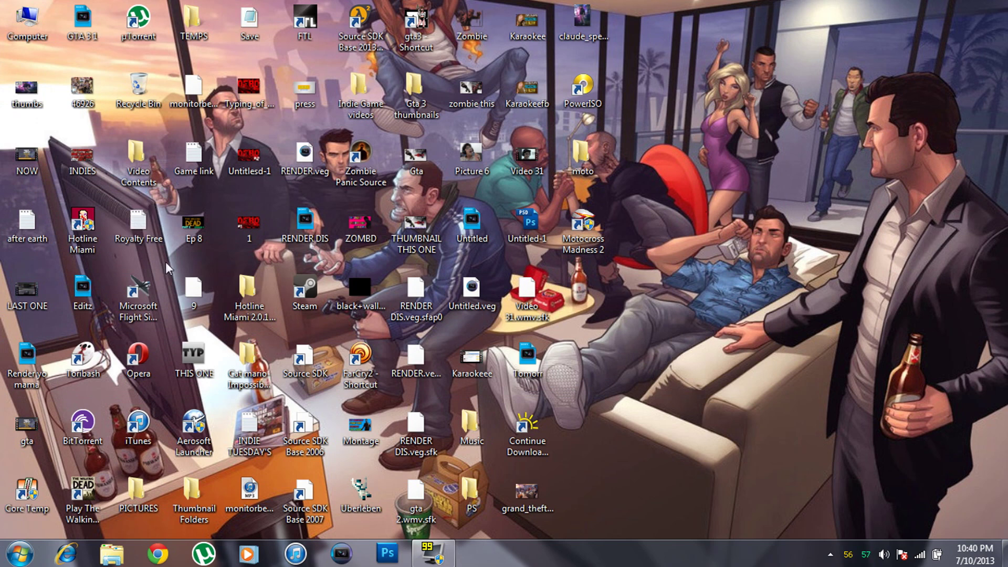
drag(4, 125, 87, 134)
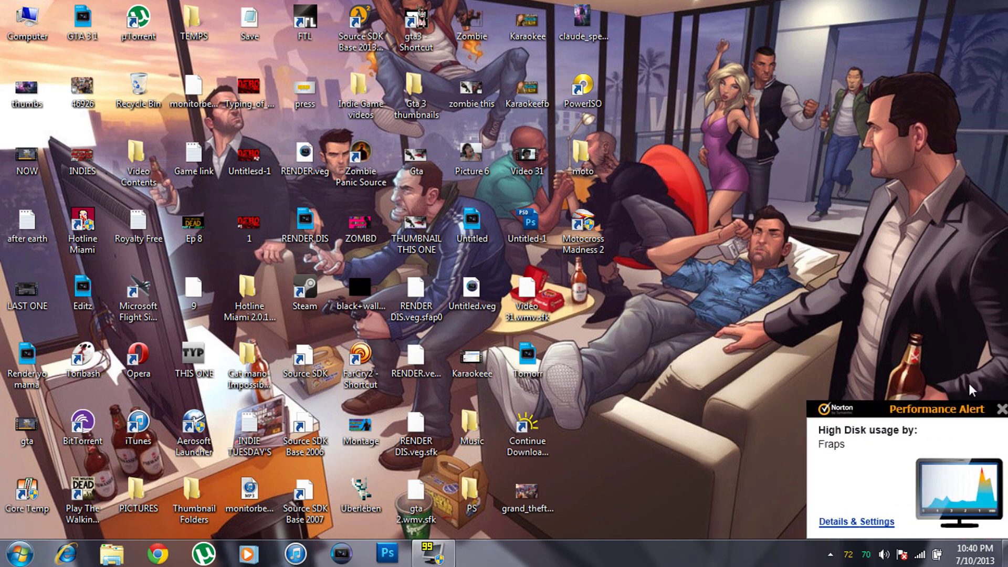
click(1002, 409)
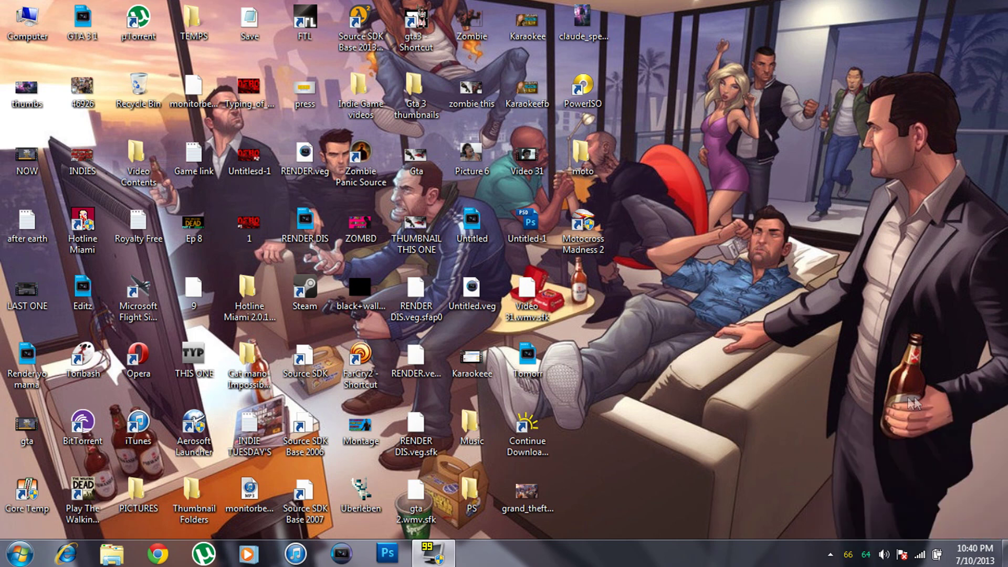